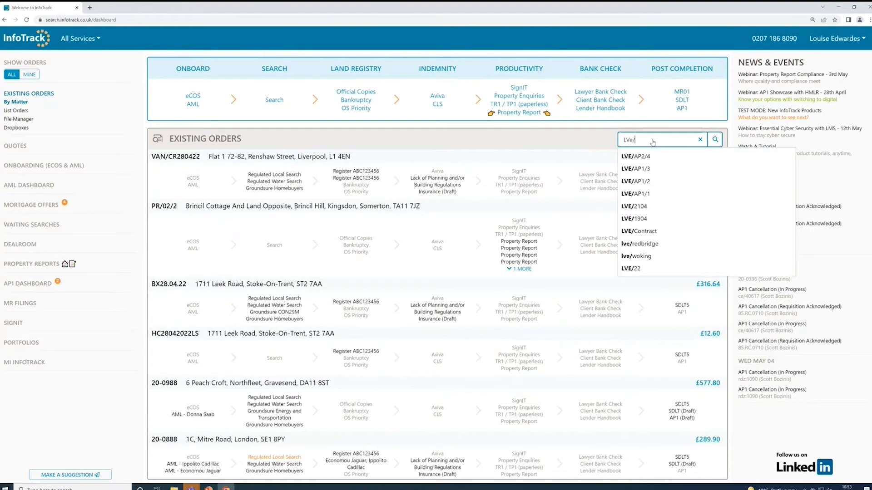
Open matter LVE/AP1/2 from the existing orders search and start its AP1 application.
{"action": "left_click", "coordinate": [635, 182]}
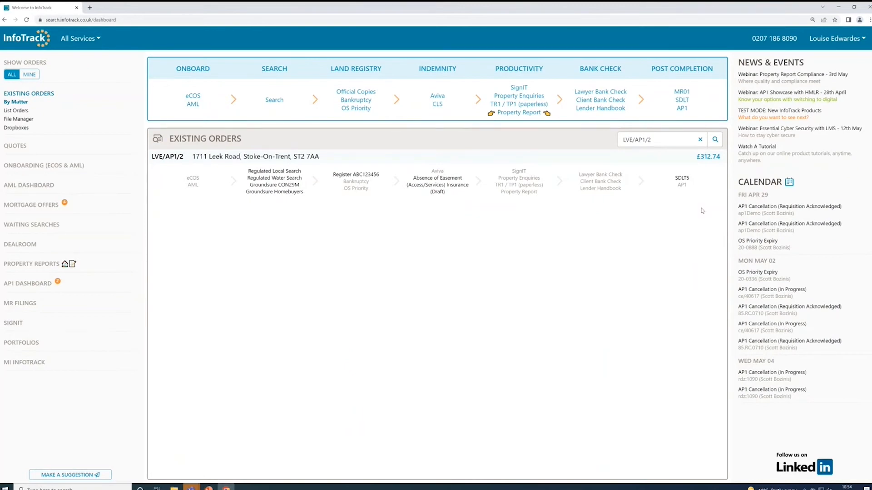
{"action": "left_click", "coordinate": [682, 185]}
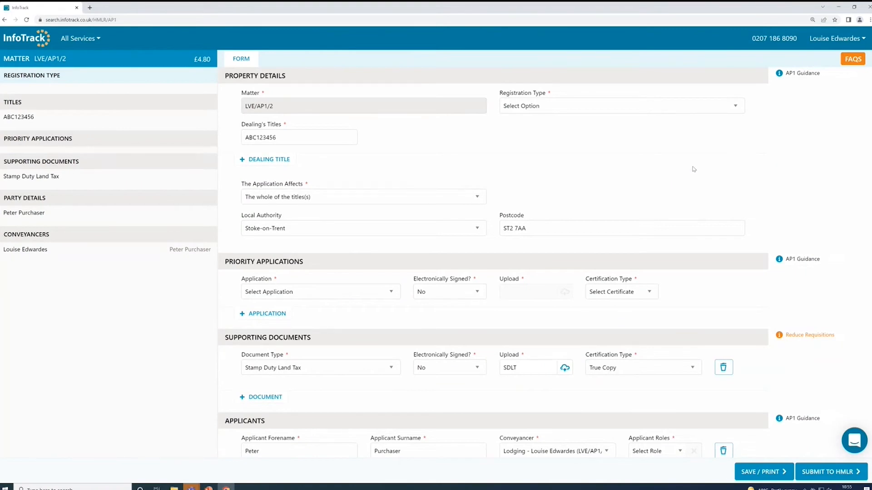
Set the registration type to Dealing (inc. Document Registration).
{"action": "left_click", "coordinate": [606, 109]}
{"action": "left_click", "coordinate": [591, 126]}
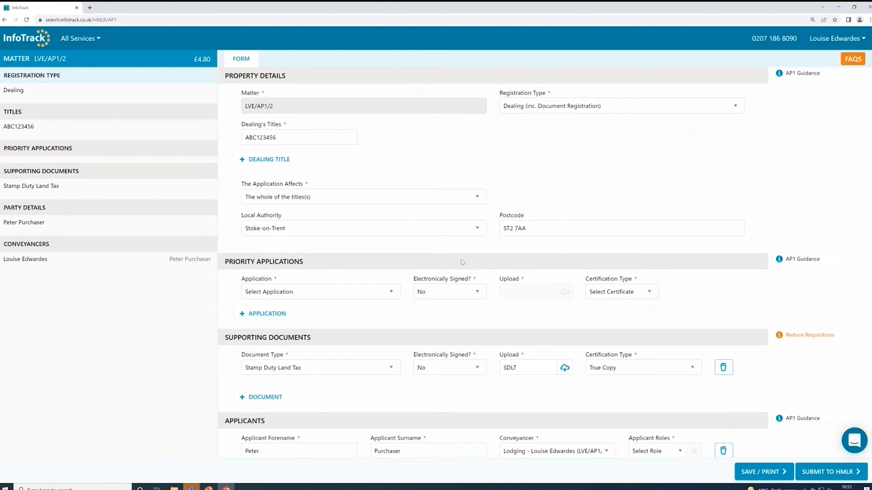
Choose the priority application Discharge, Transfer & Charge.
{"action": "scroll", "coordinate": [445, 250], "scroll_direction": "down", "scroll_amount": 1}
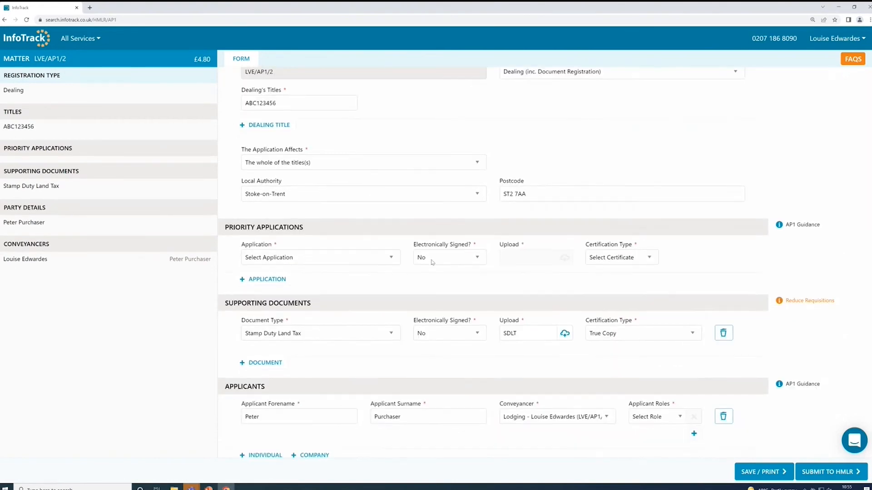
{"action": "left_click", "coordinate": [355, 261]}
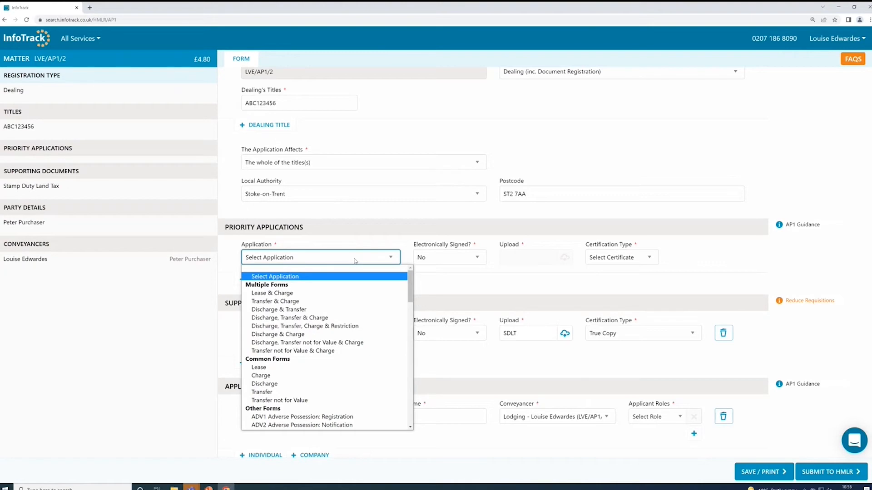
{"action": "scroll", "coordinate": [327, 354], "scroll_direction": "down", "scroll_amount": 6}
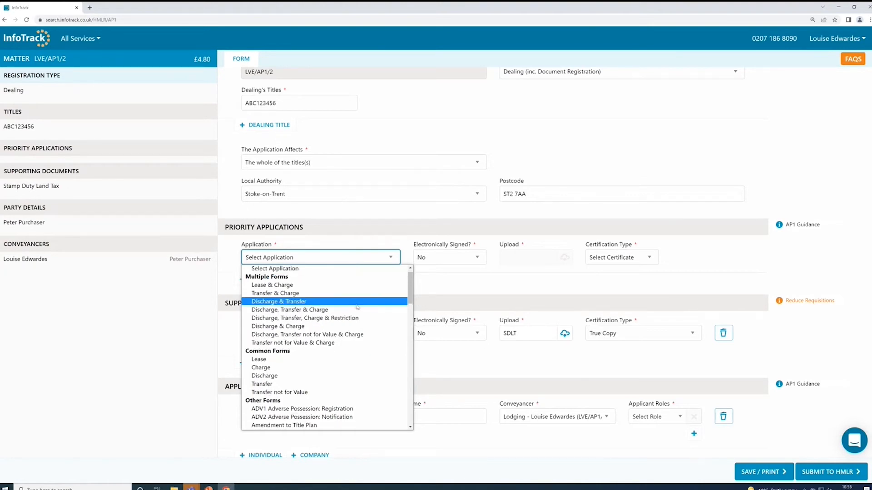
{"action": "scroll", "coordinate": [325, 364], "scroll_direction": "down", "scroll_amount": 5}
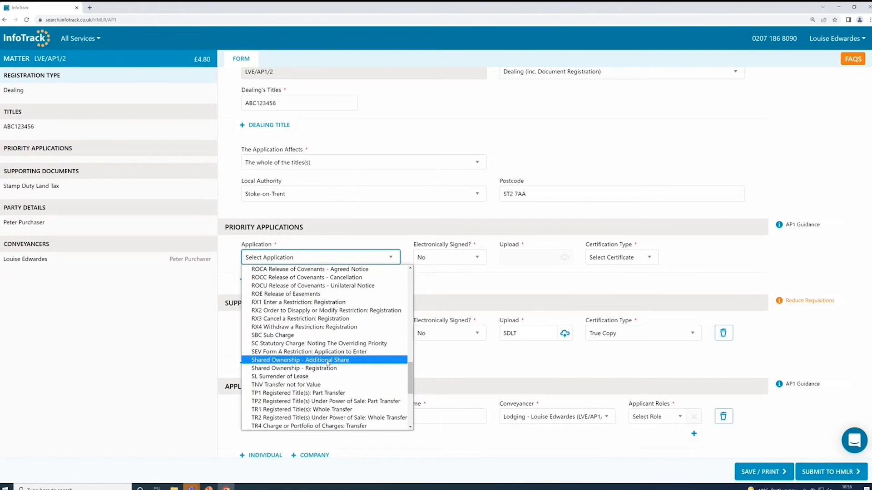
{"action": "scroll", "coordinate": [326, 363], "scroll_direction": "up", "scroll_amount": 11}
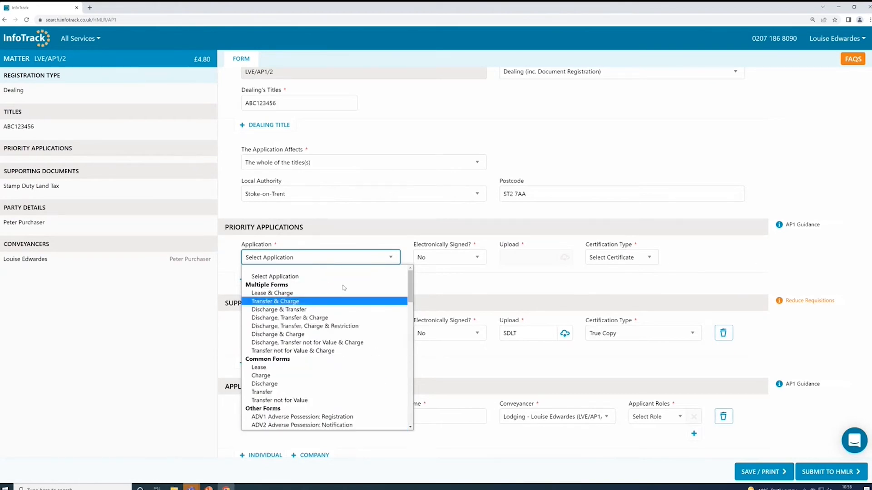
{"action": "left_click", "coordinate": [329, 319]}
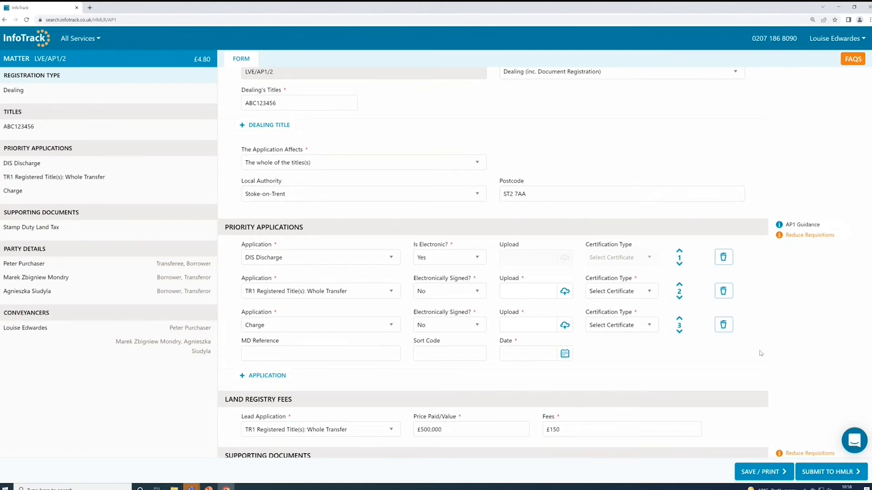
Review the generated applications, fees and supporting documents, previewing the uploaded SDLT certificate.
{"action": "scroll", "coordinate": [793, 348], "scroll_direction": "down", "scroll_amount": 2}
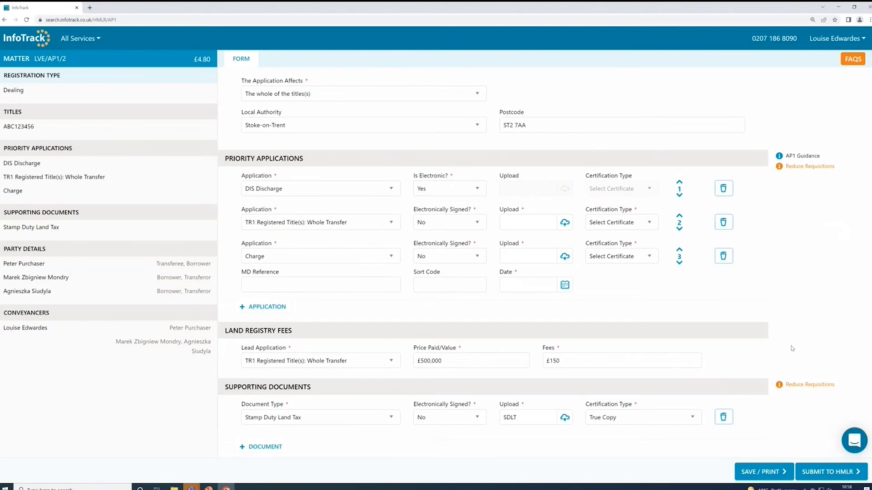
{"action": "scroll", "coordinate": [792, 348], "scroll_direction": "down", "scroll_amount": 2}
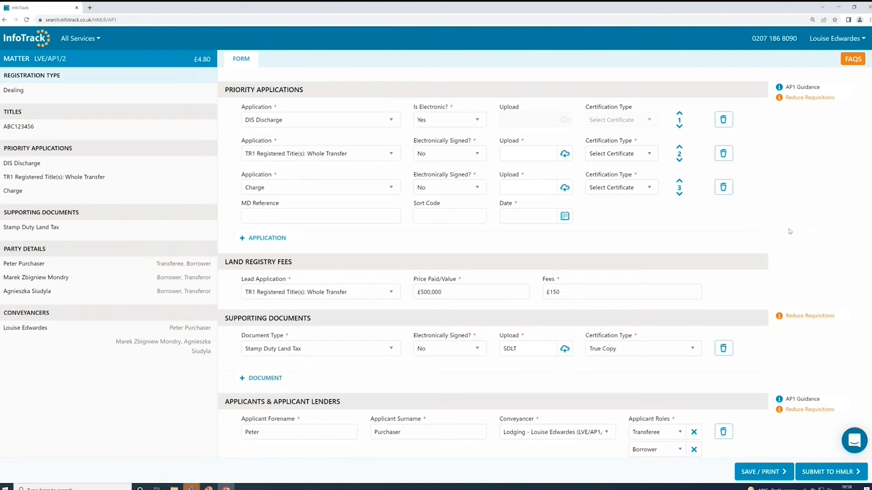
{"action": "mouse_move", "coordinate": [847, 327]}
{"action": "scroll", "coordinate": [461, 390], "scroll_direction": "down", "scroll_amount": 2}
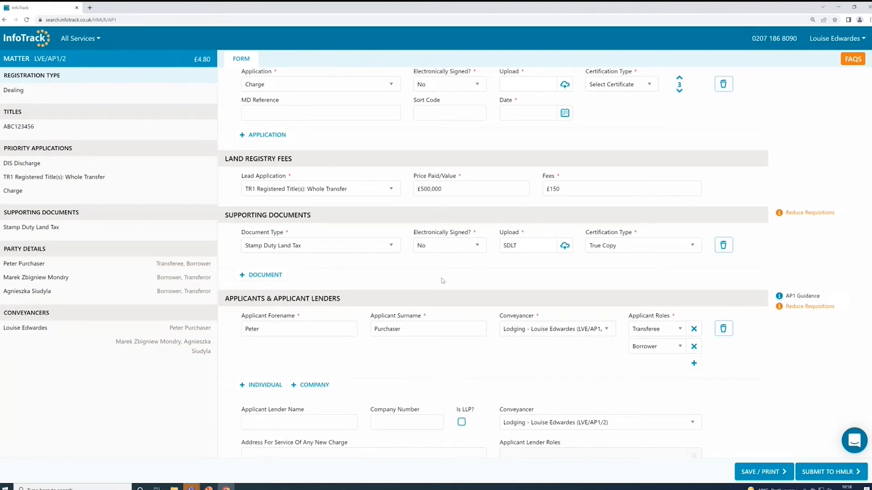
{"action": "left_click", "coordinate": [509, 245]}
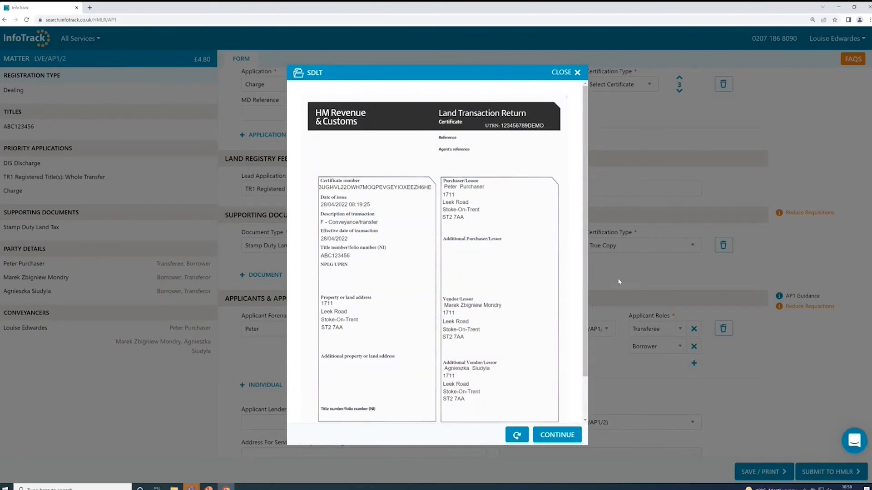
{"action": "left_click", "coordinate": [573, 74]}
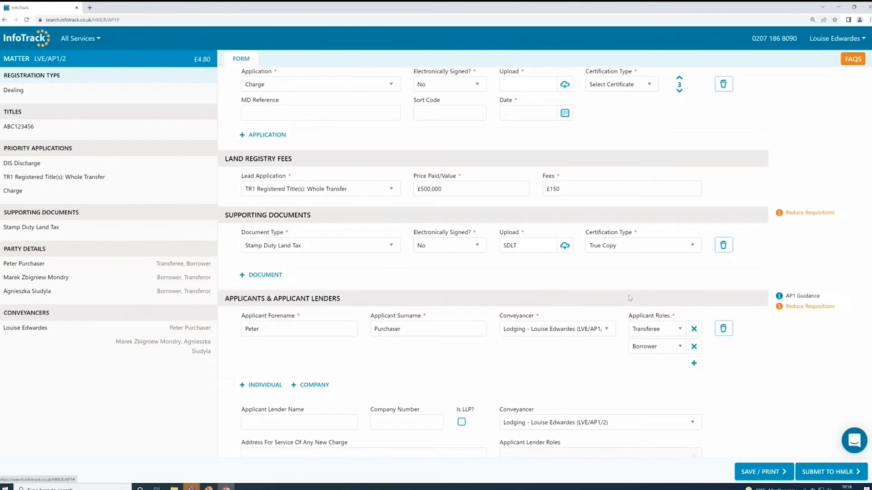
Add HSBC UK Bank PLC as the applicant lender.
{"action": "scroll", "coordinate": [563, 278], "scroll_direction": "down", "scroll_amount": 3}
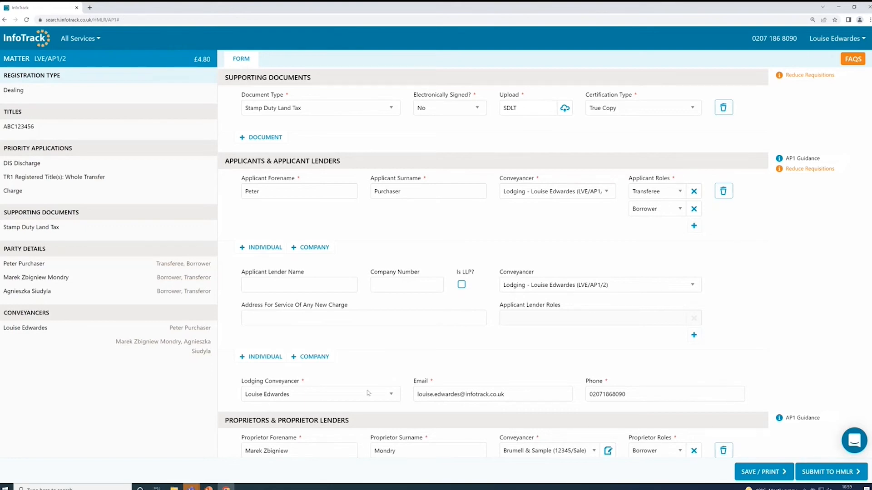
{"action": "left_click", "coordinate": [268, 289]}
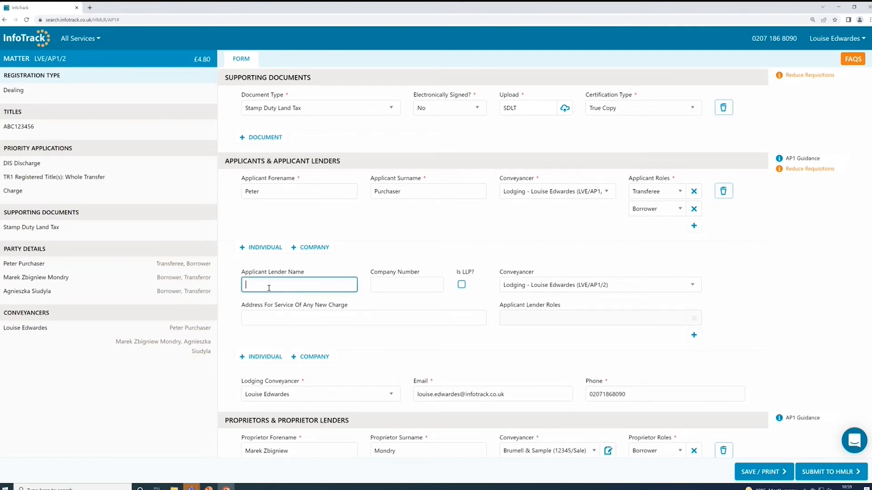
{"action": "type", "text": "HSBC"}
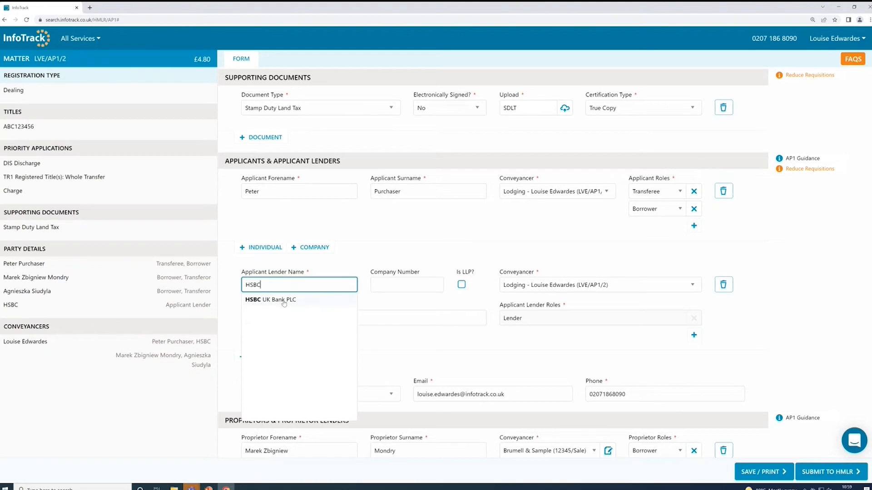
{"action": "left_click", "coordinate": [286, 301]}
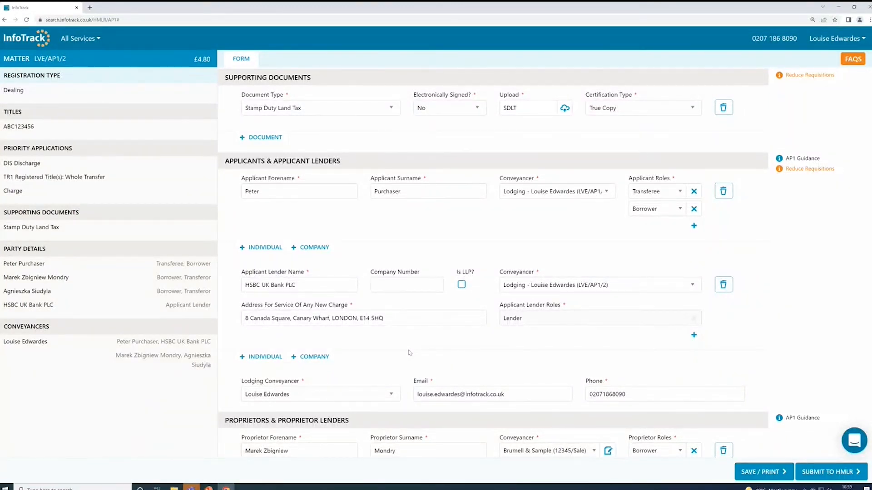
Add NatWest Bank as the proprietor lender.
{"action": "scroll", "coordinate": [674, 310], "scroll_direction": "down", "scroll_amount": 5}
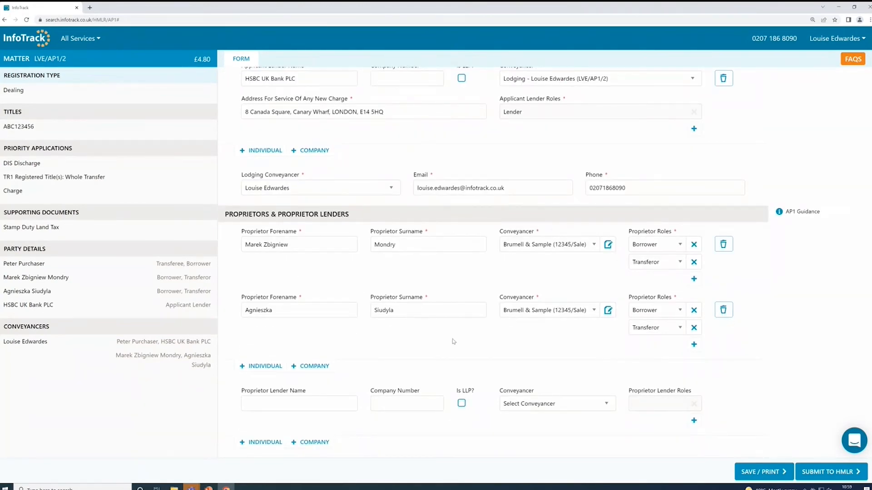
{"action": "scroll", "coordinate": [453, 342], "scroll_direction": "down", "scroll_amount": 1}
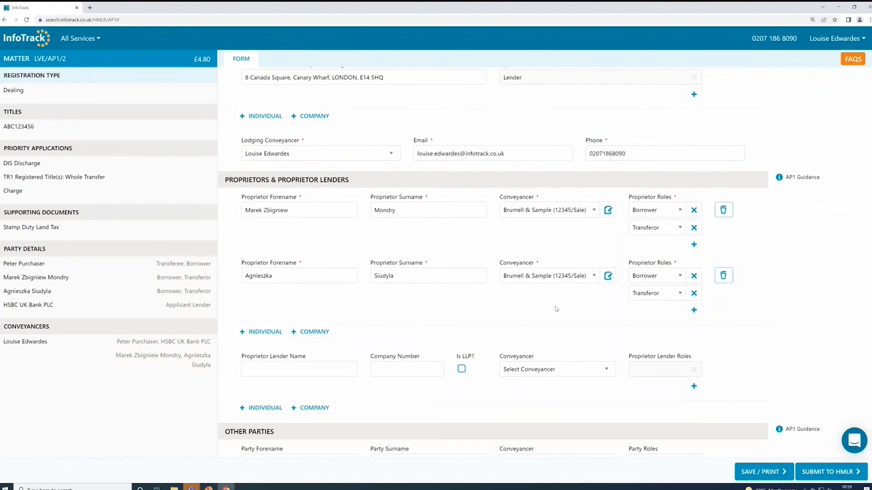
{"action": "scroll", "coordinate": [556, 309], "scroll_direction": "down", "scroll_amount": 1}
{"action": "scroll", "coordinate": [556, 309], "scroll_direction": "down", "scroll_amount": 1}
{"action": "left_click", "coordinate": [270, 301]}
{"action": "type", "text": "Natwest"}
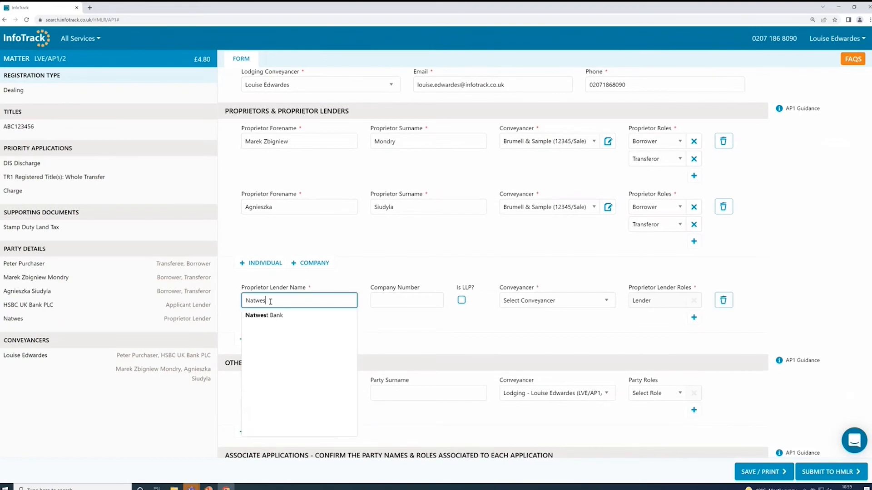
{"action": "left_click", "coordinate": [306, 316]}
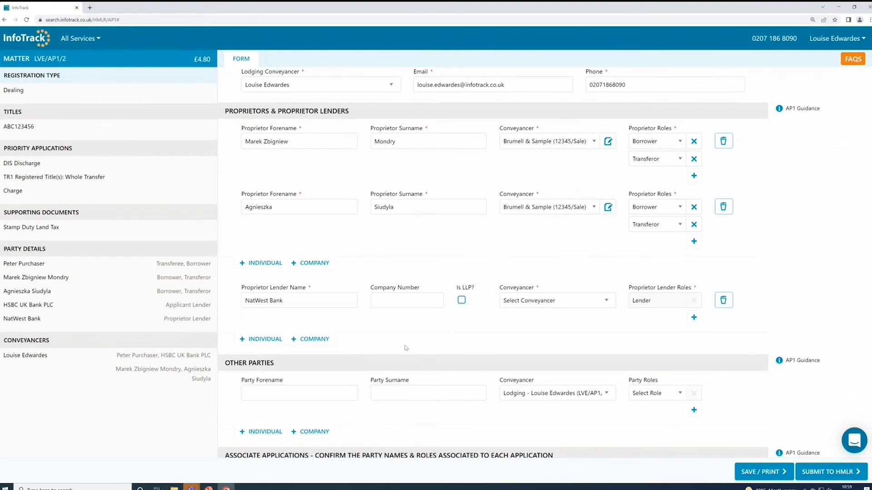
Review the parties and roles in the associate applications section.
{"action": "scroll", "coordinate": [410, 346], "scroll_direction": "down", "scroll_amount": 1}
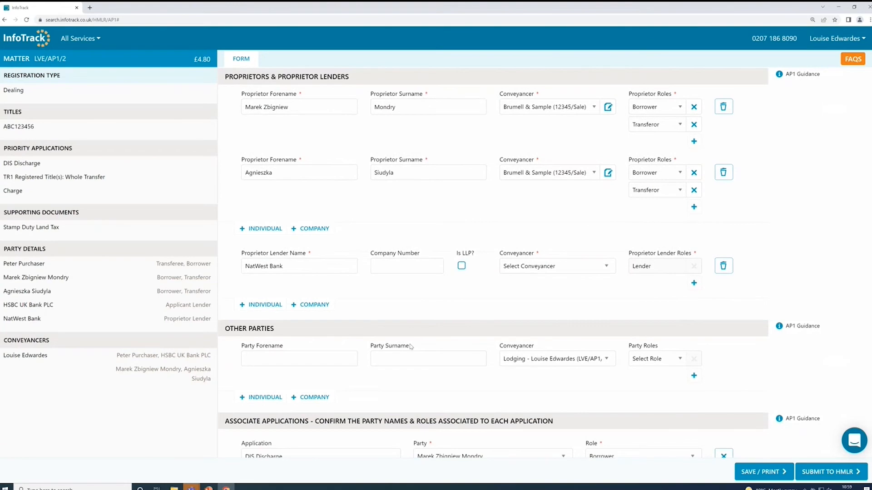
{"action": "scroll", "coordinate": [410, 347], "scroll_direction": "down", "scroll_amount": 6}
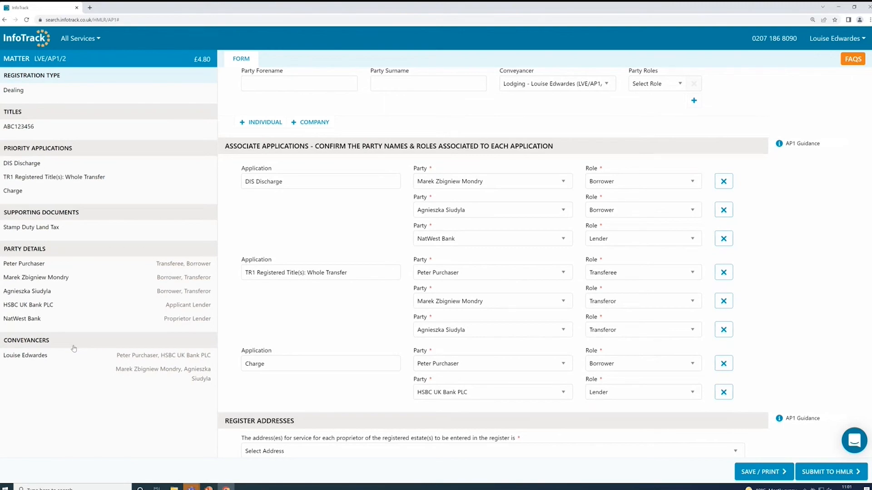
{"action": "scroll", "coordinate": [787, 279], "scroll_direction": "down", "scroll_amount": 3}
{"action": "mouse_move", "coordinate": [828, 305]}
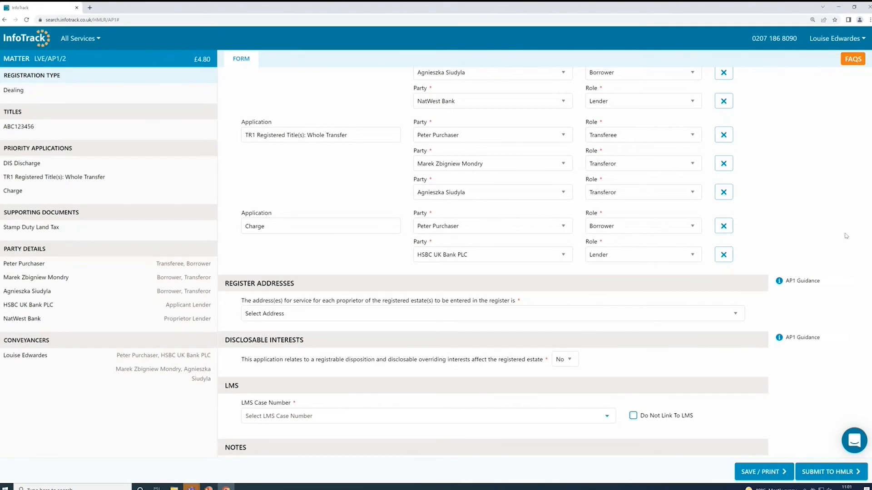
{"action": "mouse_move", "coordinate": [803, 285]}
Open the AP1 FAQs and read the answer on adding a Power of Attorney.
{"action": "left_click", "coordinate": [852, 58]}
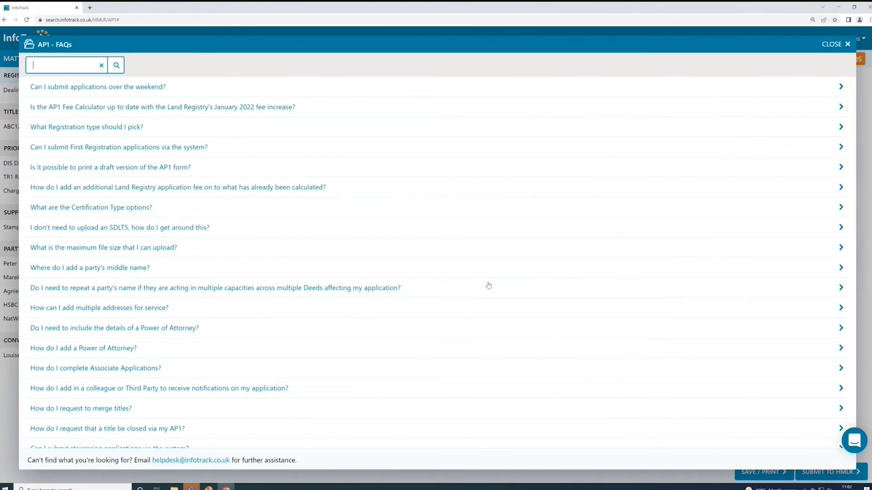
{"action": "scroll", "coordinate": [460, 288], "scroll_direction": "down", "scroll_amount": 1}
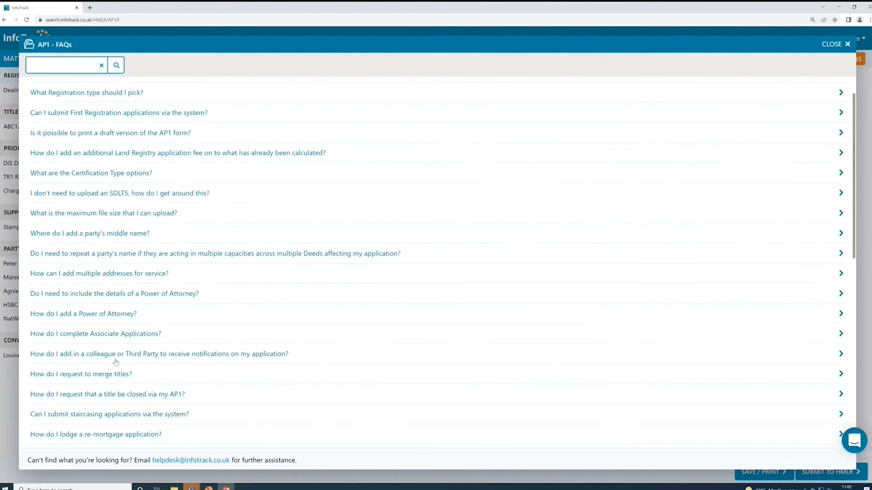
{"action": "left_click", "coordinate": [136, 315]}
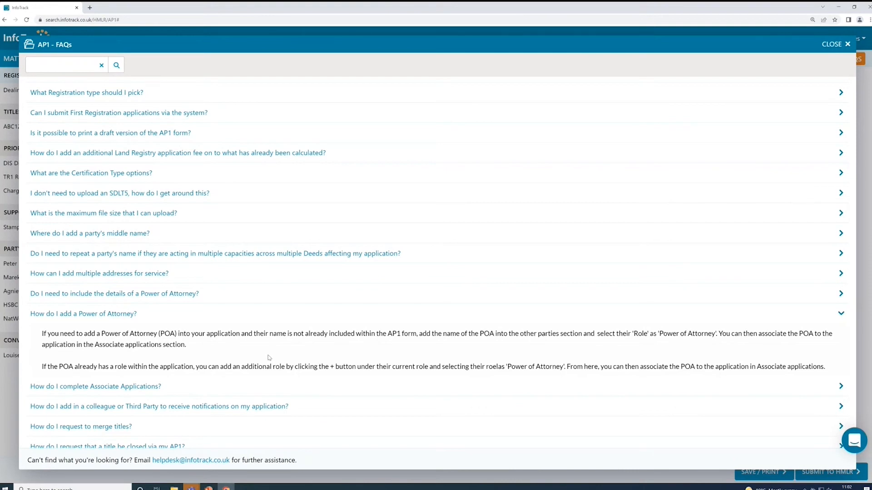
{"action": "left_click", "coordinate": [831, 44]}
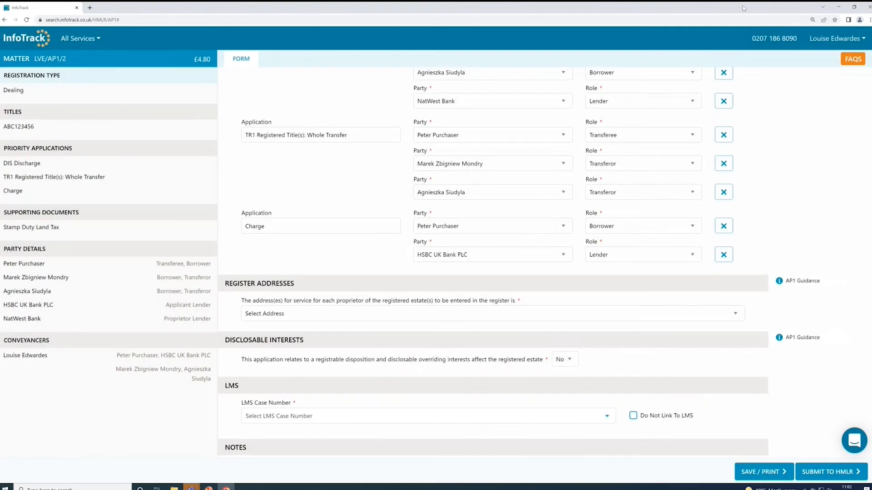
Open the support chat, start a new conversation, and close the chat window.
{"action": "left_click", "coordinate": [853, 447]}
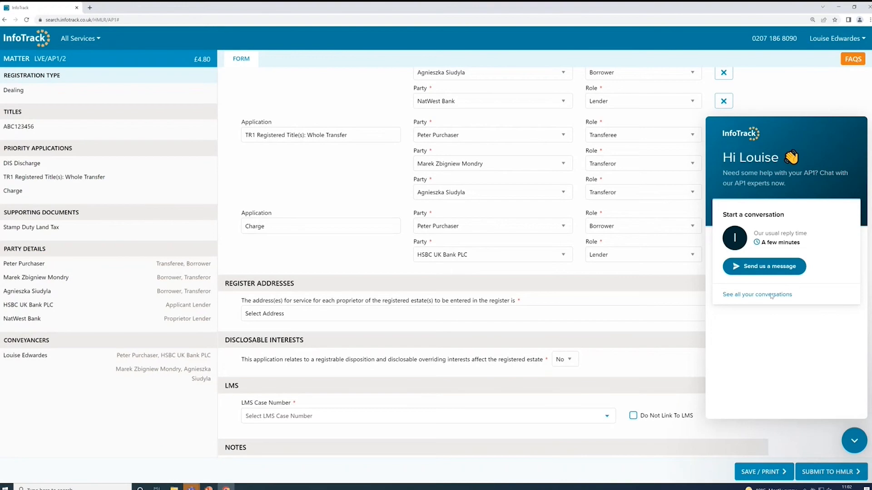
{"action": "left_click", "coordinate": [765, 267]}
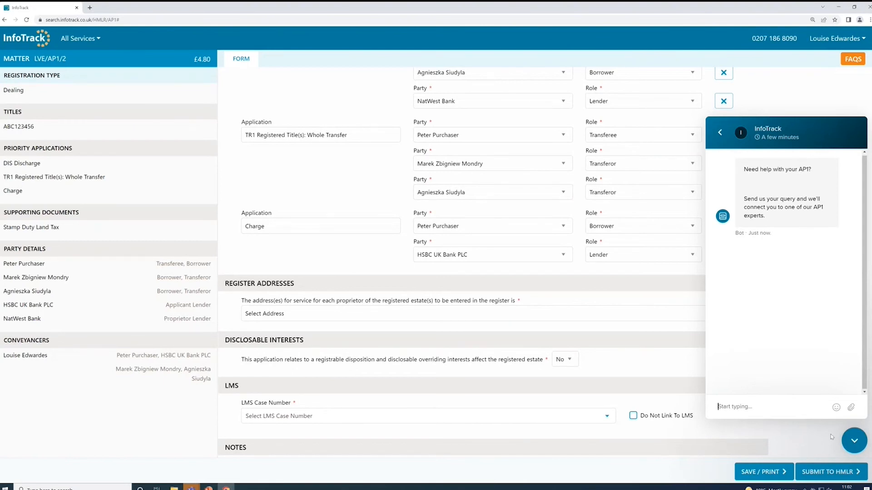
{"action": "left_click", "coordinate": [853, 440]}
Link the application to the first available LMS case number.
{"action": "scroll", "coordinate": [815, 389], "scroll_direction": "down", "scroll_amount": 3}
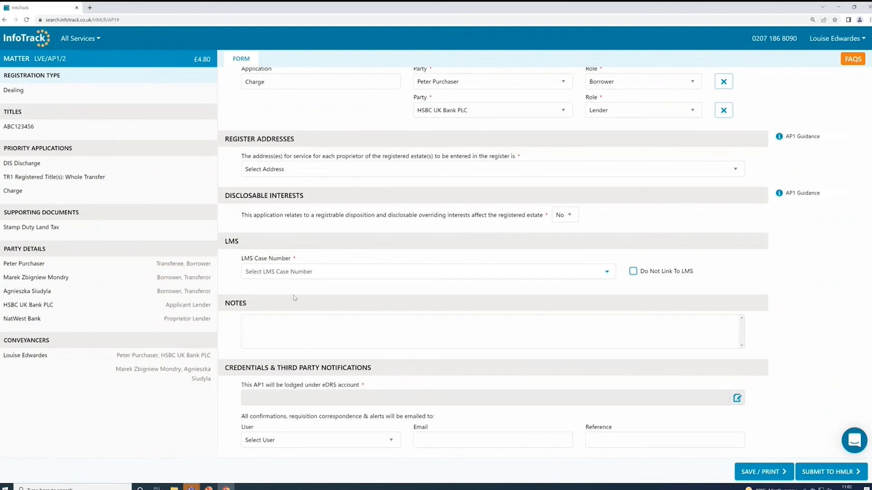
{"action": "left_click", "coordinate": [301, 272]}
{"action": "left_click", "coordinate": [322, 340]}
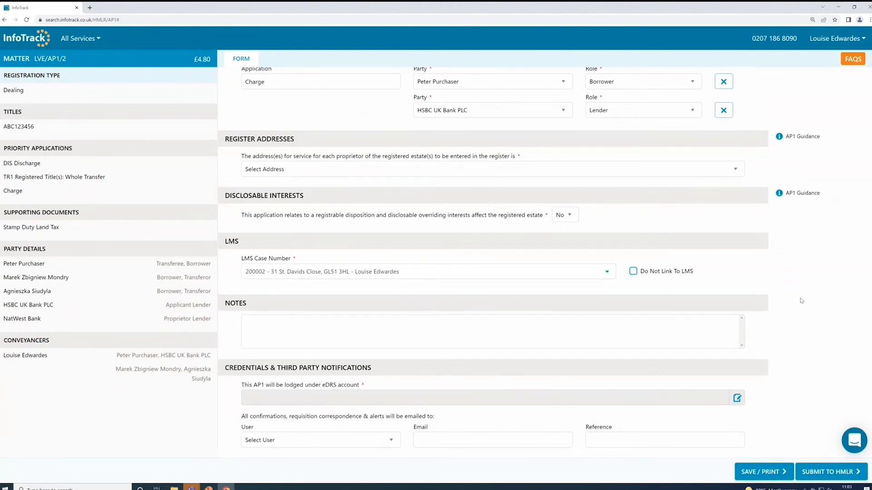
Return to the home dashboard and open the AP1 Dashboard.
{"action": "left_click", "coordinate": [25, 40]}
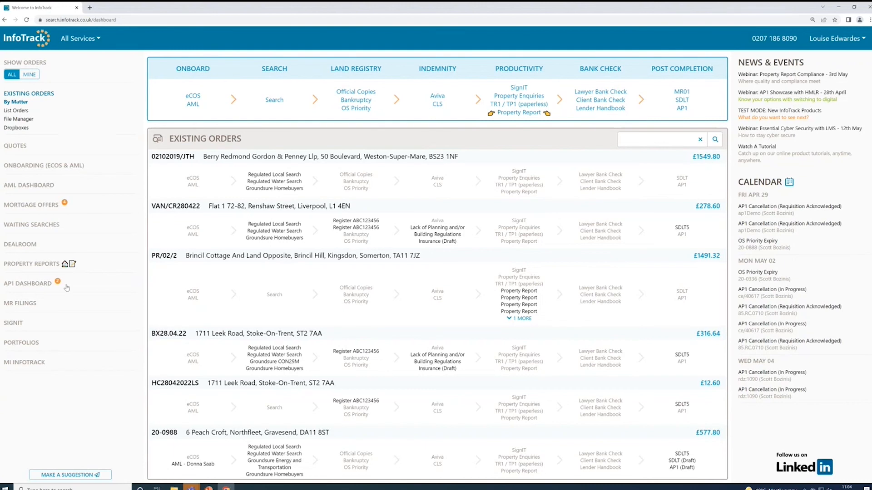
{"action": "left_click", "coordinate": [37, 286]}
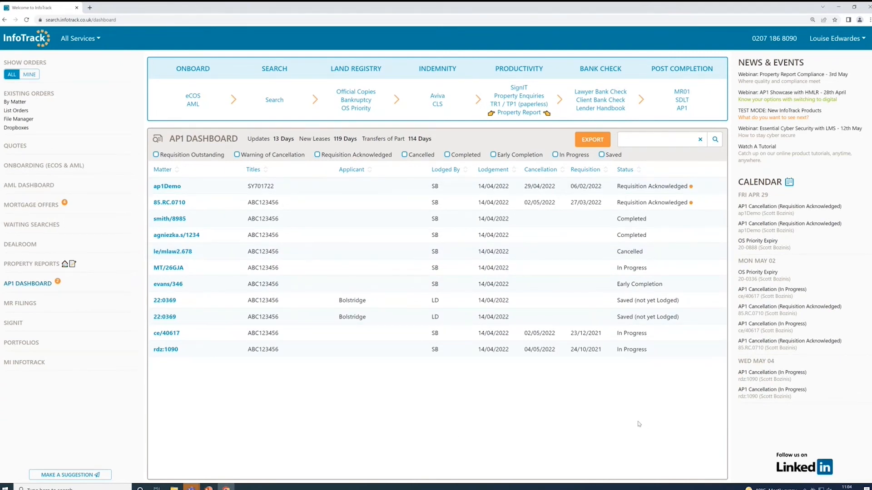
{"action": "left_click", "coordinate": [698, 204]}
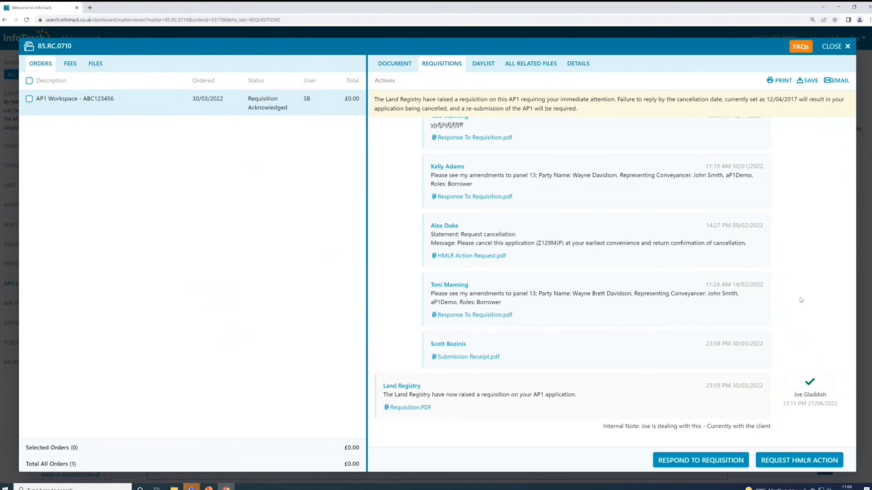
{"action": "left_click", "coordinate": [733, 465]}
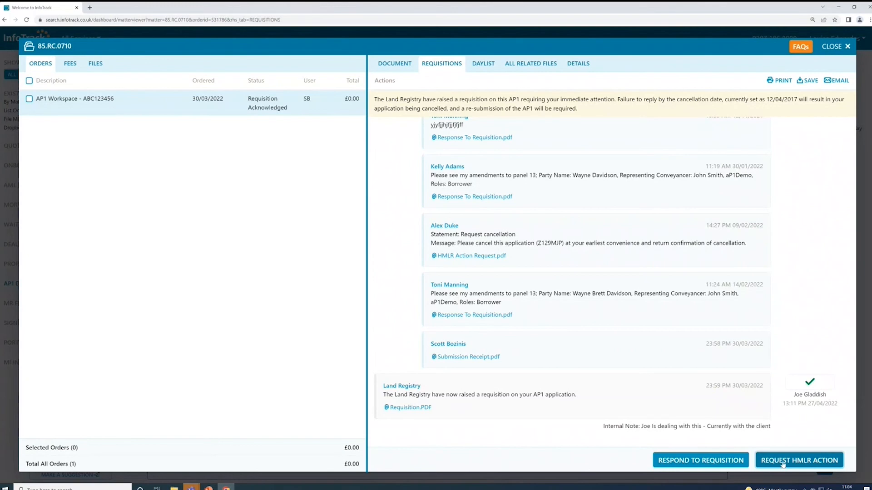
Draft a requisition response regenerating the first party's details with a middle name added to the message, then close it unsent.
{"action": "left_click", "coordinate": [705, 461]}
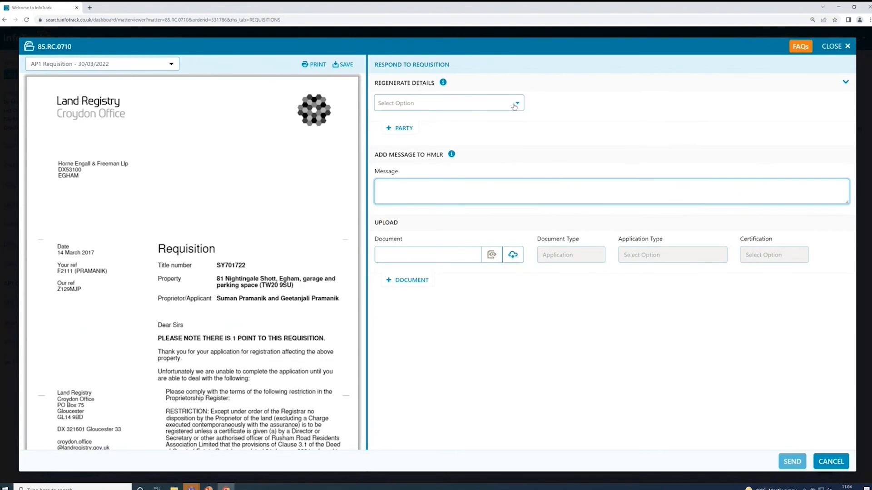
{"action": "left_click", "coordinate": [515, 107]}
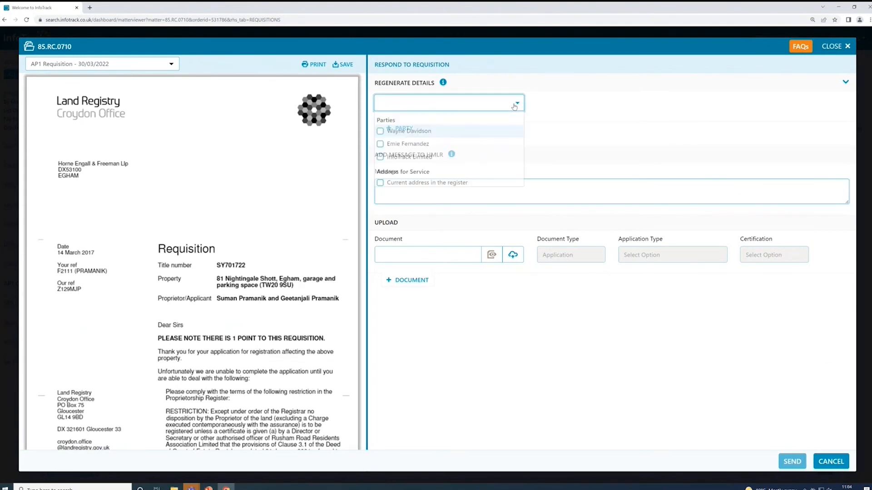
{"action": "left_click", "coordinate": [409, 130]}
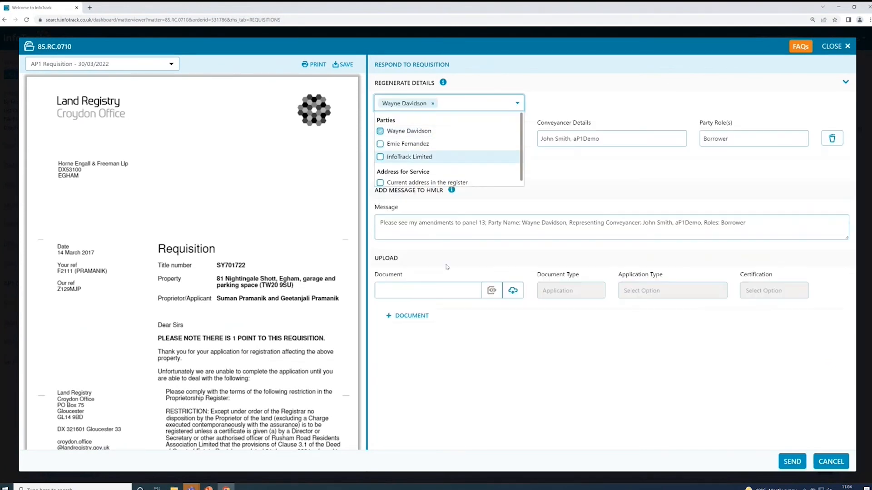
{"action": "left_click", "coordinate": [594, 212]}
{"action": "left_click", "coordinate": [542, 224]}
{"action": "type", "text": "John"}
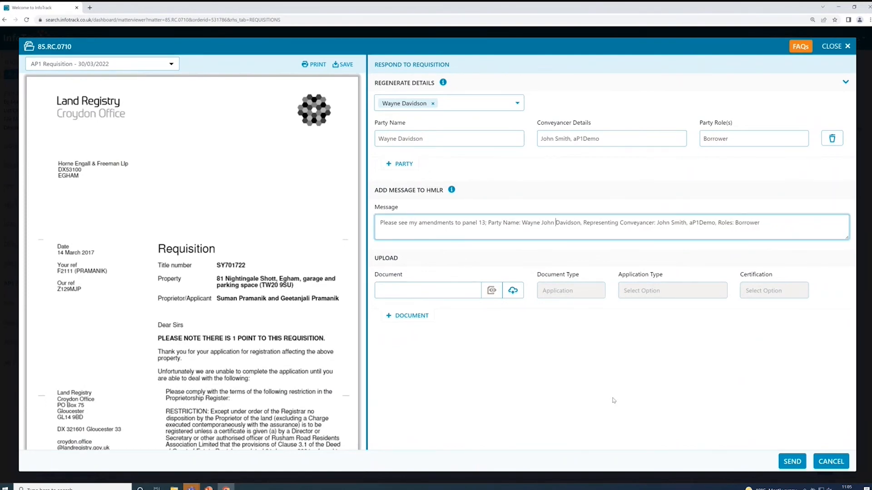
{"action": "left_click", "coordinate": [615, 409]}
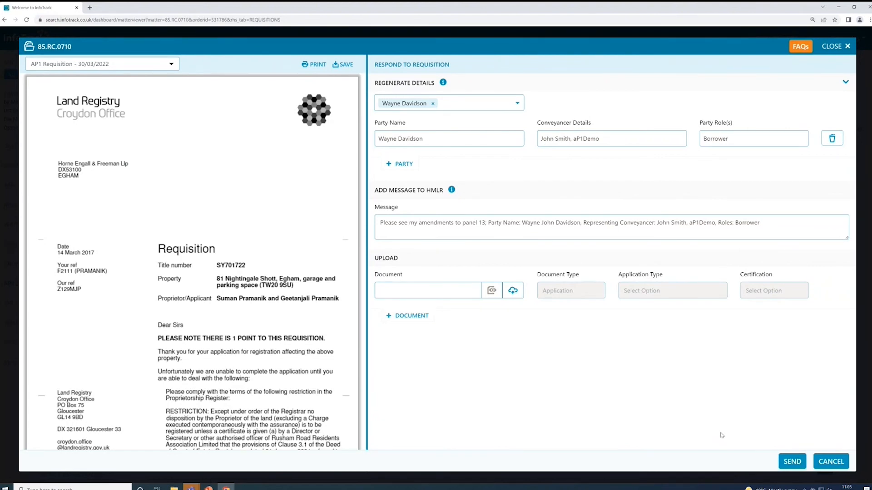
{"action": "left_click", "coordinate": [844, 47]}
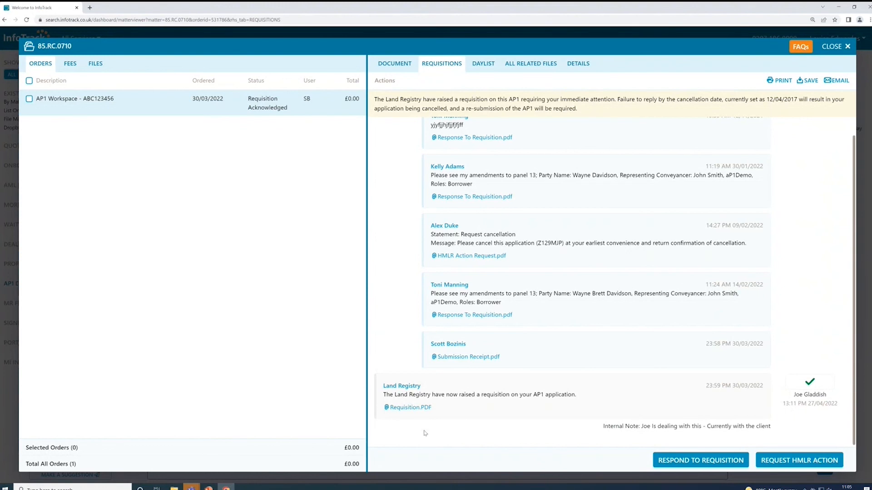
Start an HMLR action request with the statement "I would like an update" and reason Other, then close it unsent.
{"action": "left_click", "coordinate": [791, 461]}
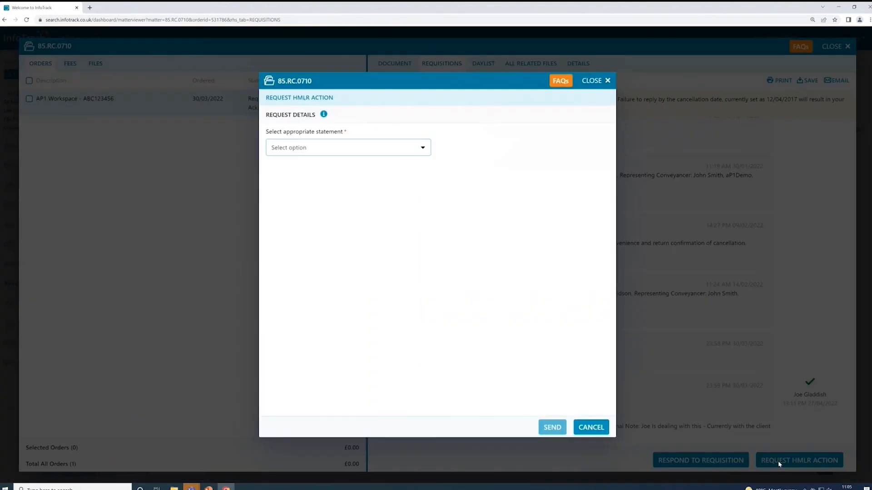
{"action": "left_click", "coordinate": [357, 148]}
{"action": "left_click", "coordinate": [356, 170]}
{"action": "left_click", "coordinate": [491, 149]}
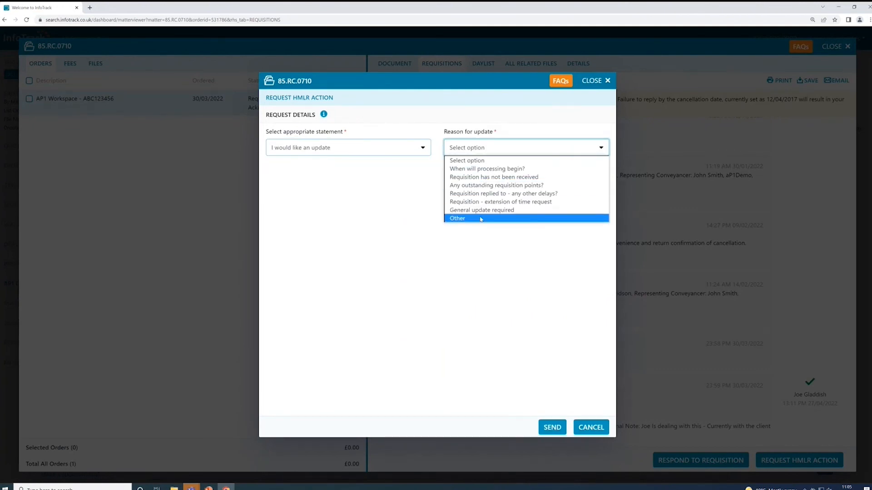
{"action": "left_click", "coordinate": [481, 219]}
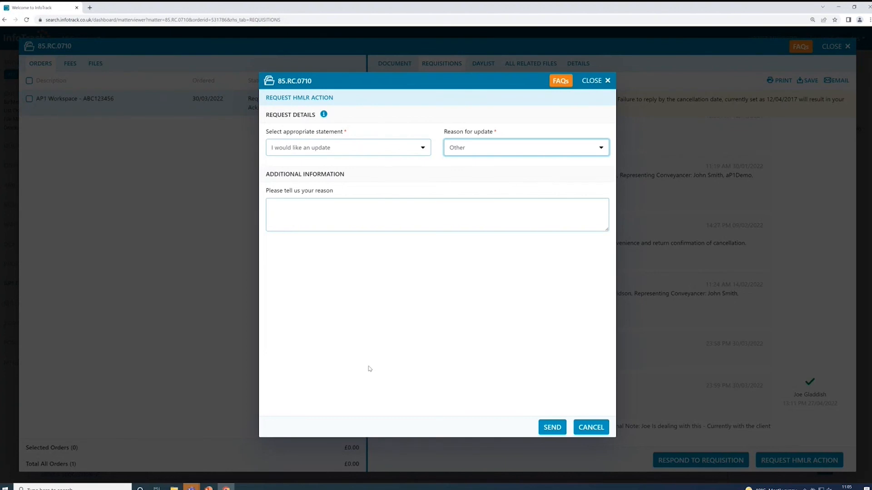
{"action": "left_click", "coordinate": [607, 82]}
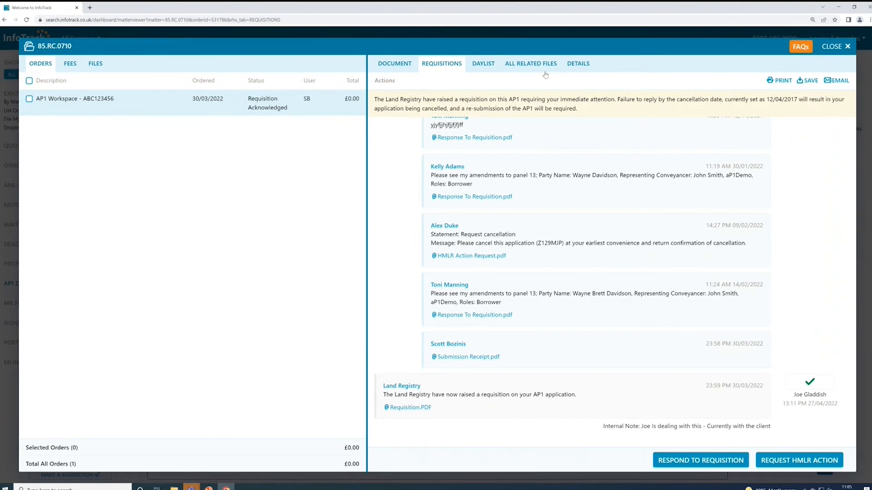
View all related files for the matter and close the matter viewer.
{"action": "left_click", "coordinate": [531, 64]}
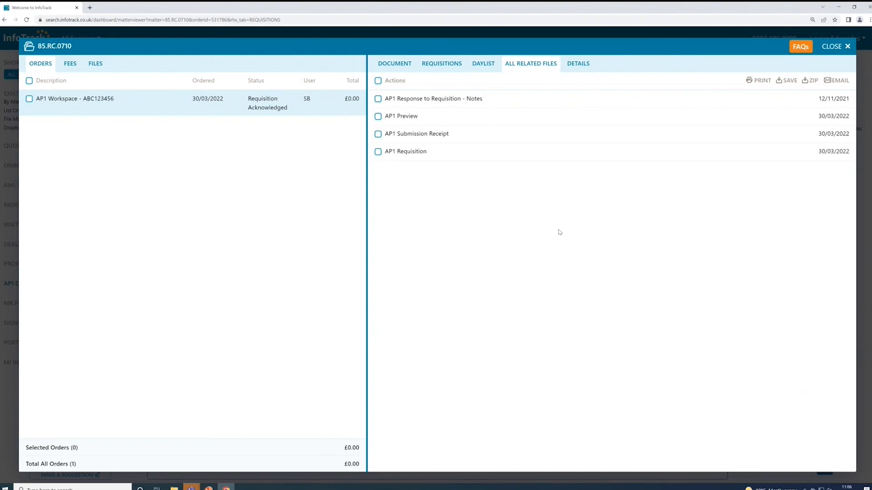
{"action": "left_click", "coordinate": [846, 47]}
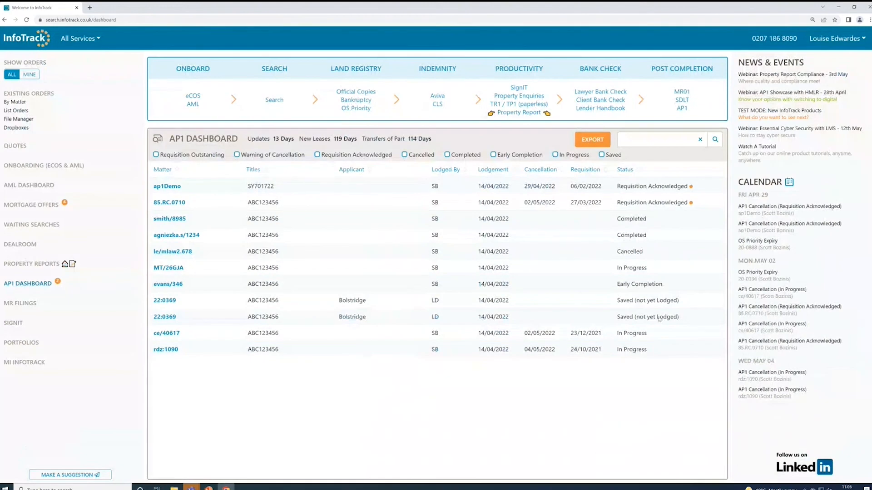